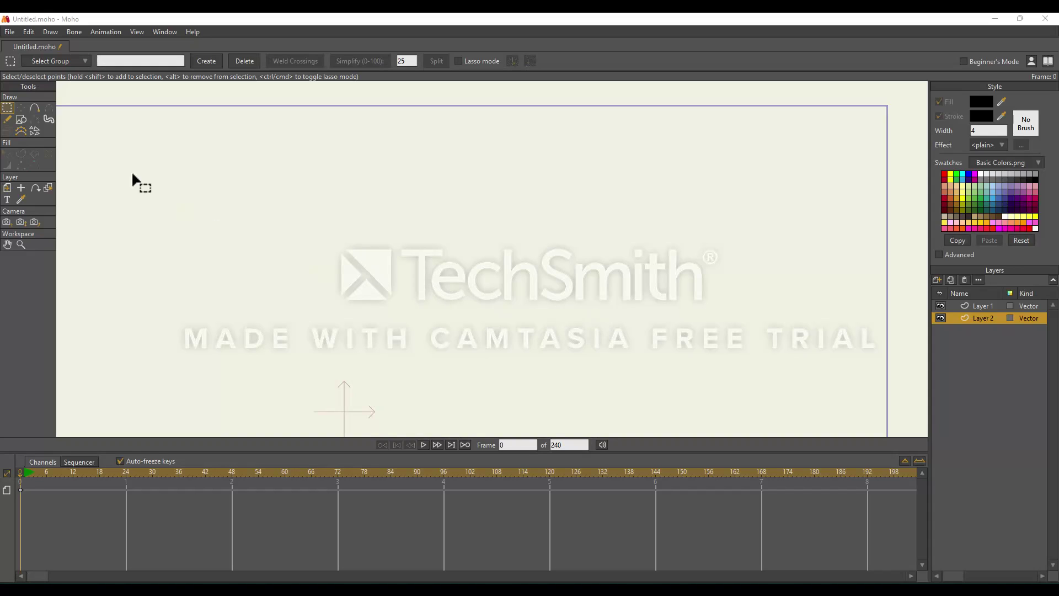
Step: Draw a black-filled rectangle across the middle of the canvas on Layer 2
click(22, 120)
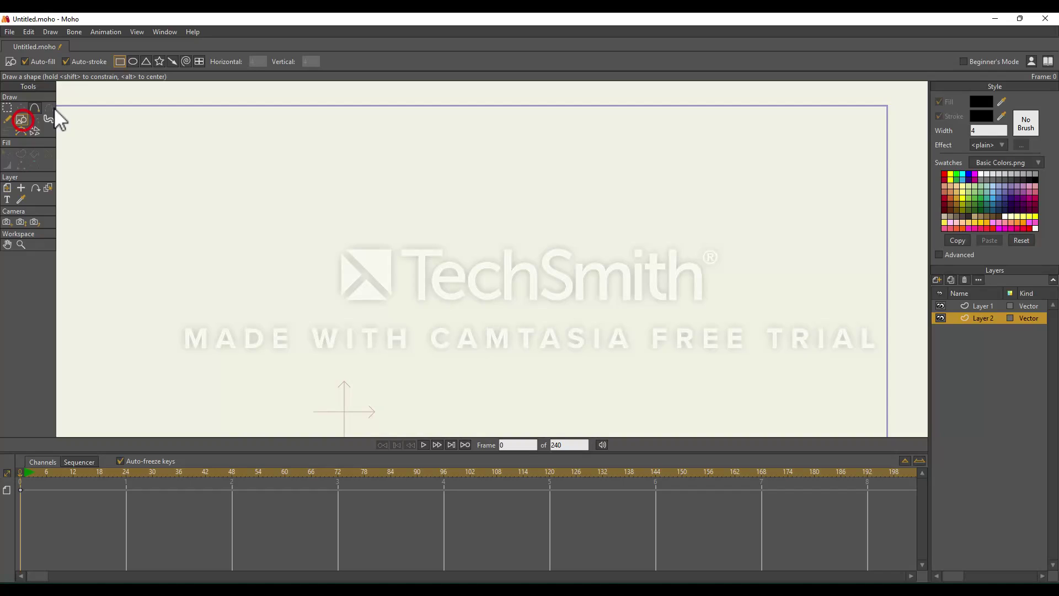
click(121, 61)
drag(321, 177, 591, 403)
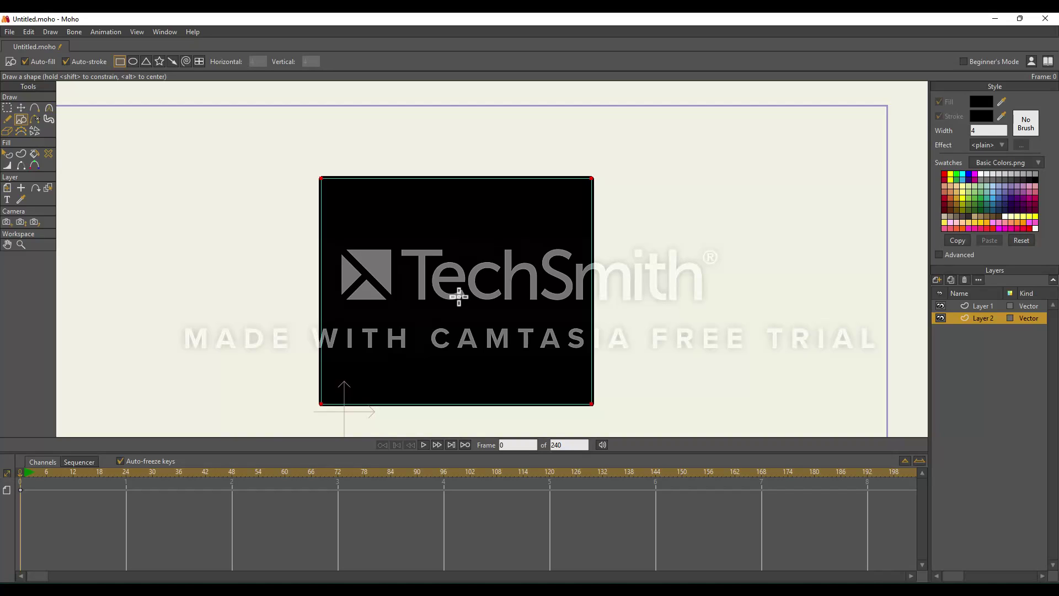
Step: Select the black rectangle and open its fill Effect list in the Style panel
click(8, 156)
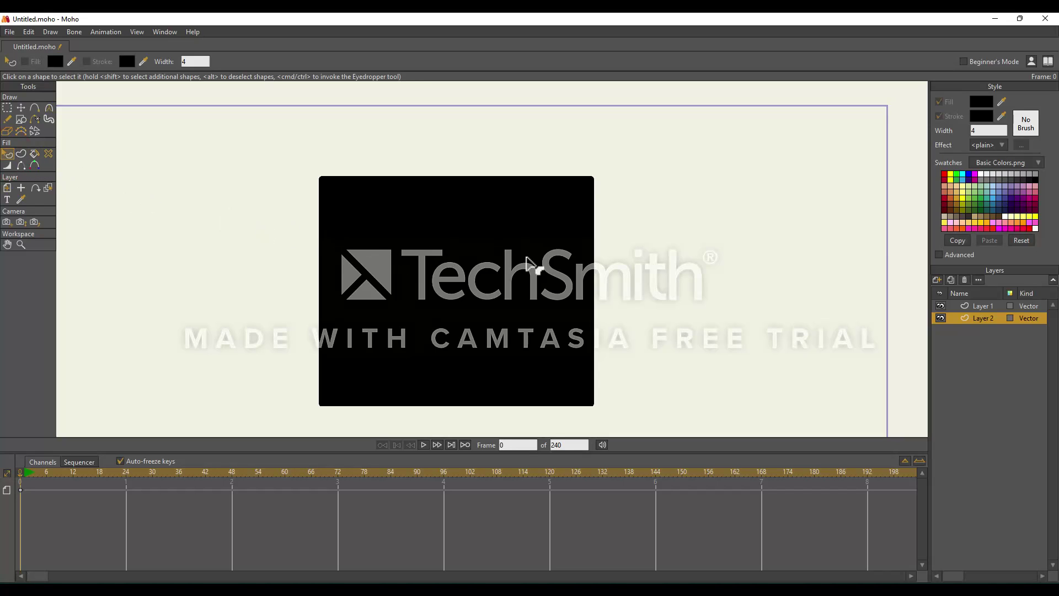
click(529, 262)
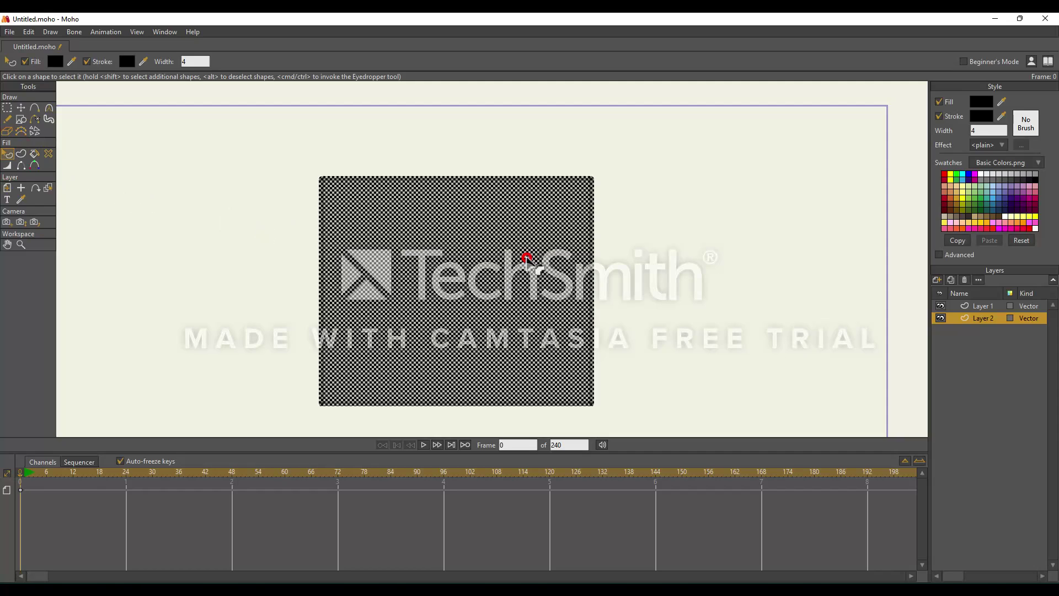
click(992, 144)
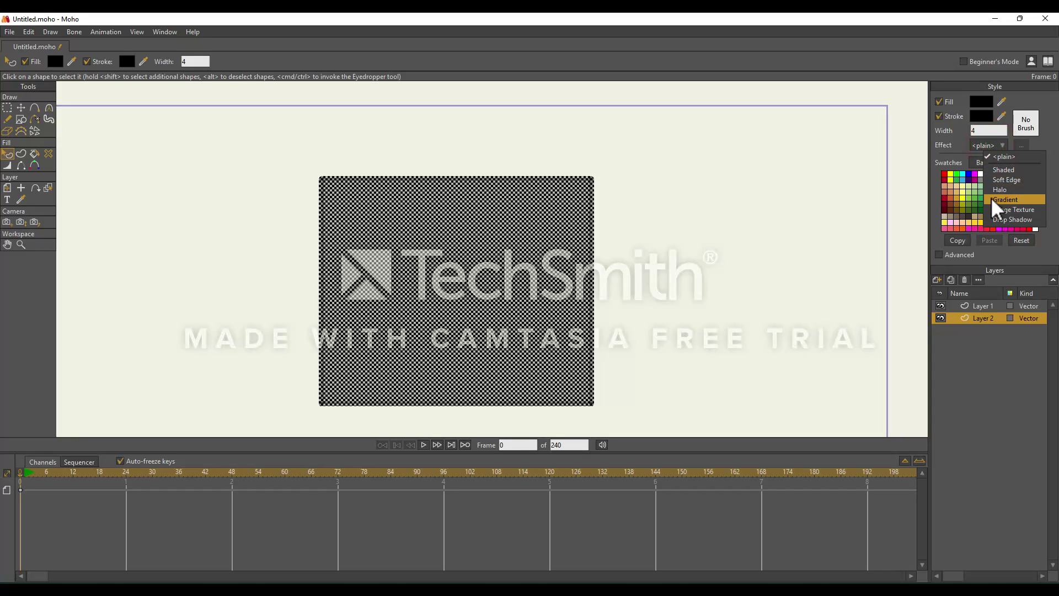
Step: Apply the Gradient effect and set the gradient's start stop to red
click(1024, 199)
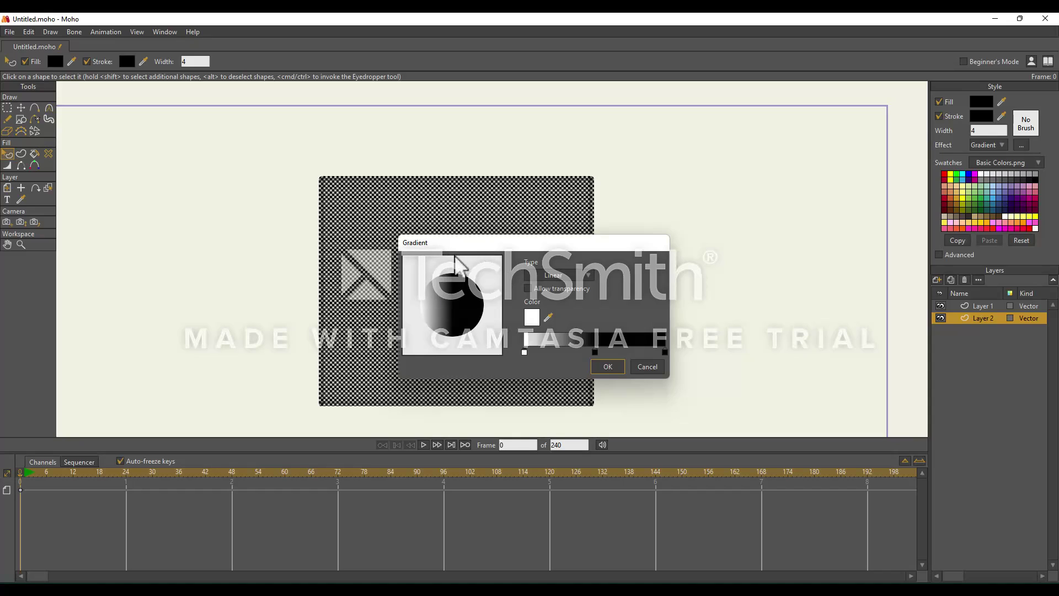
drag(458, 243, 684, 174)
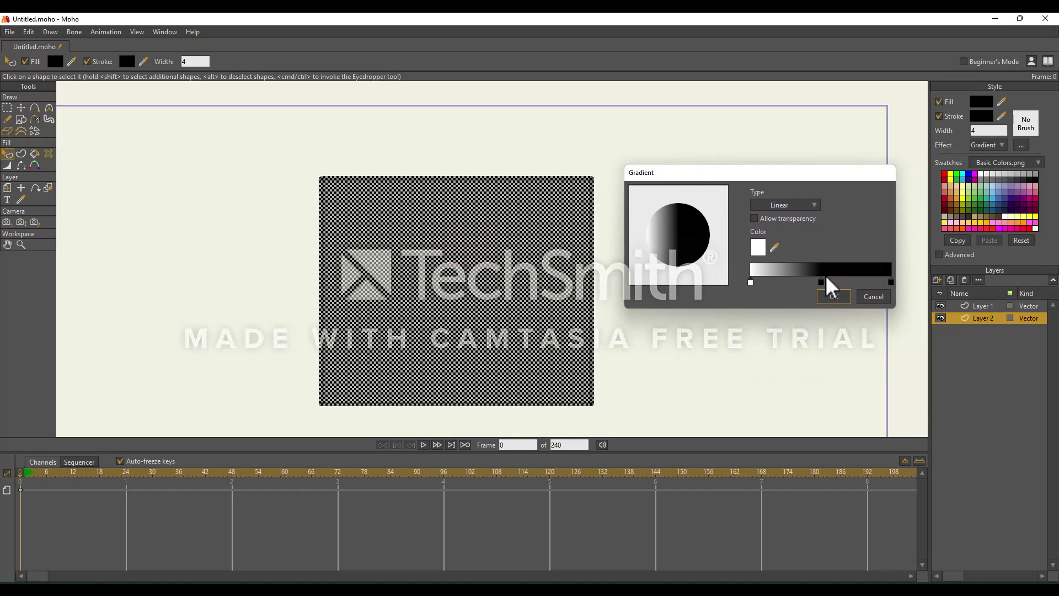
double_click(750, 282)
drag(496, 269, 543, 236)
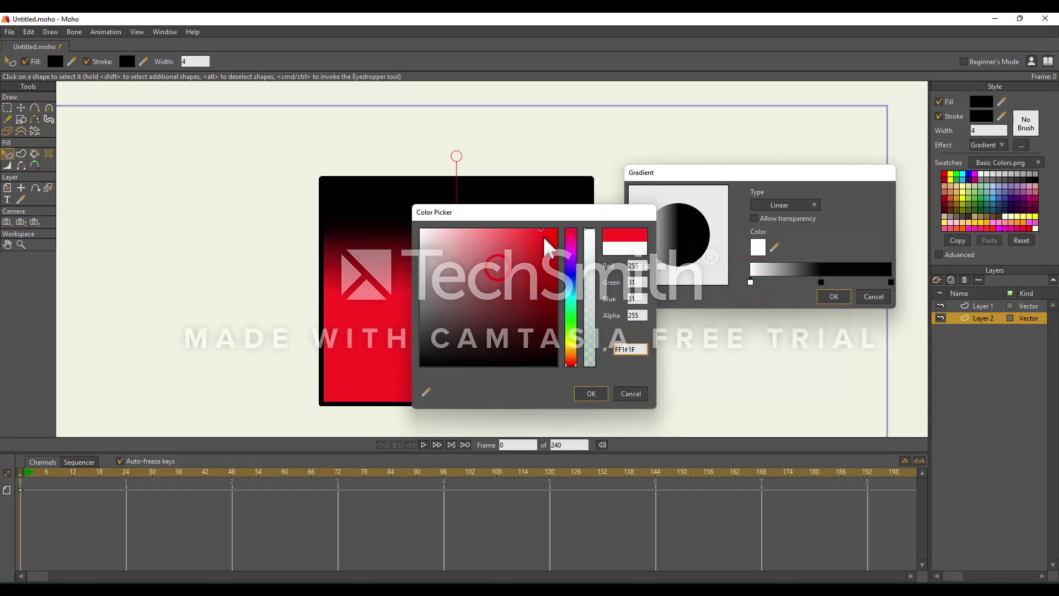
click(584, 393)
Step: Set the gradient's middle stop to blue
click(821, 281)
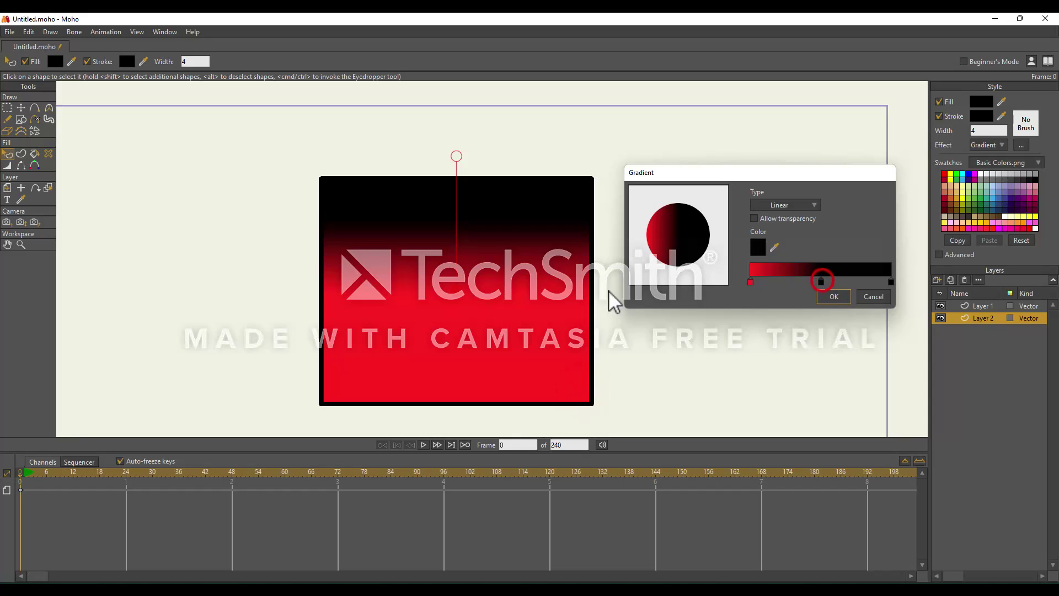
double_click(820, 282)
drag(571, 319, 571, 300)
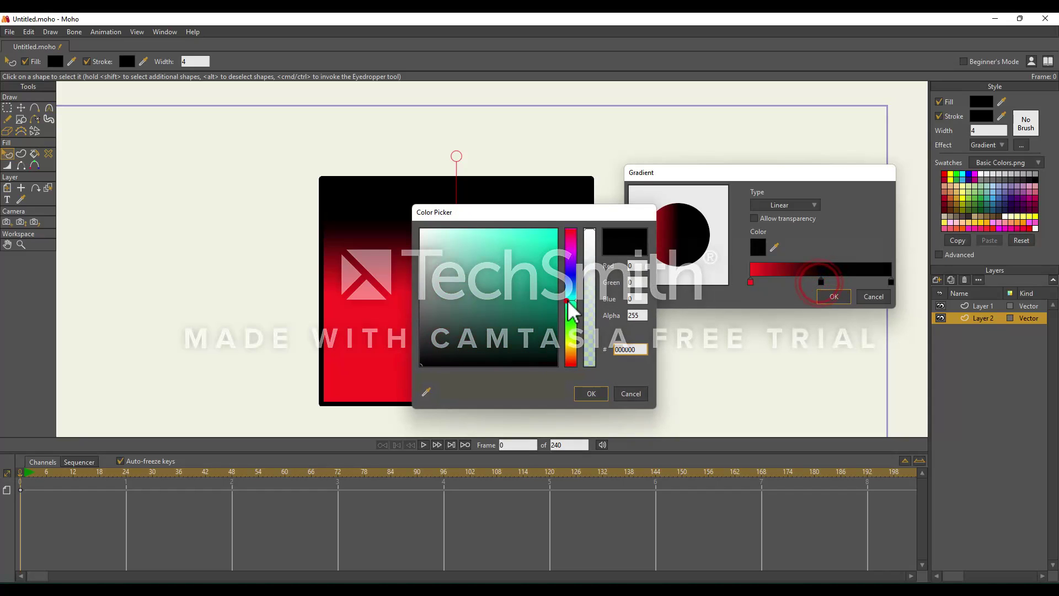
drag(512, 277, 550, 229)
drag(571, 284, 572, 277)
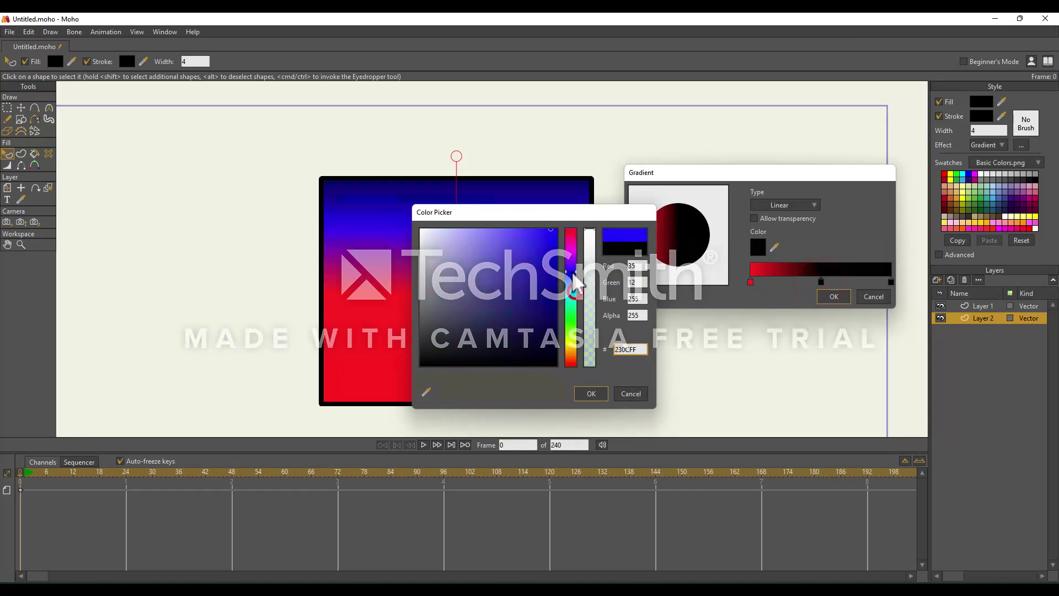
click(591, 393)
Step: Set the gradient's end stop to bright green
double_click(891, 282)
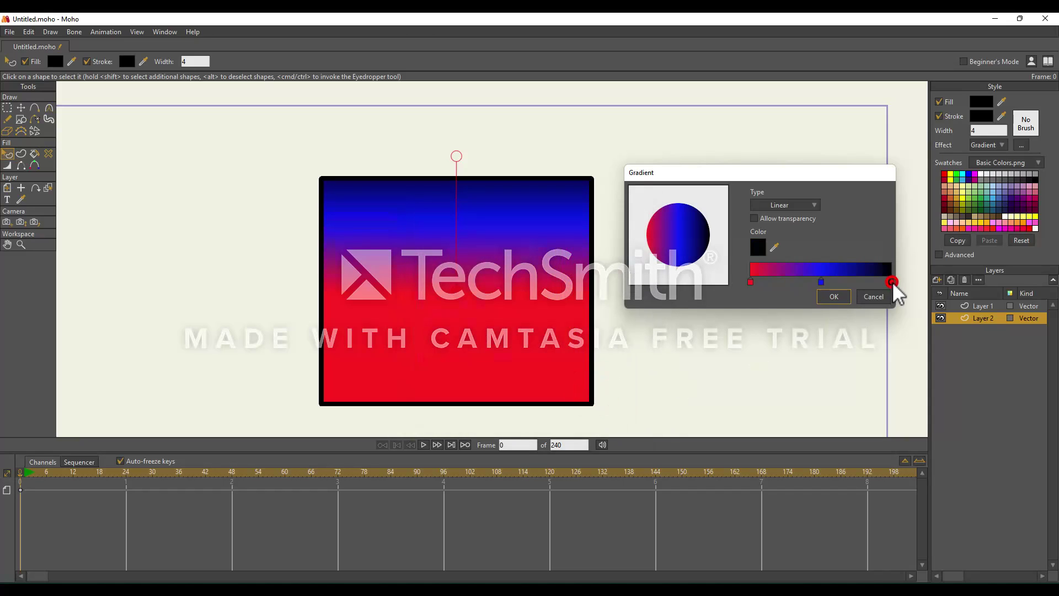
click(571, 336)
click(556, 231)
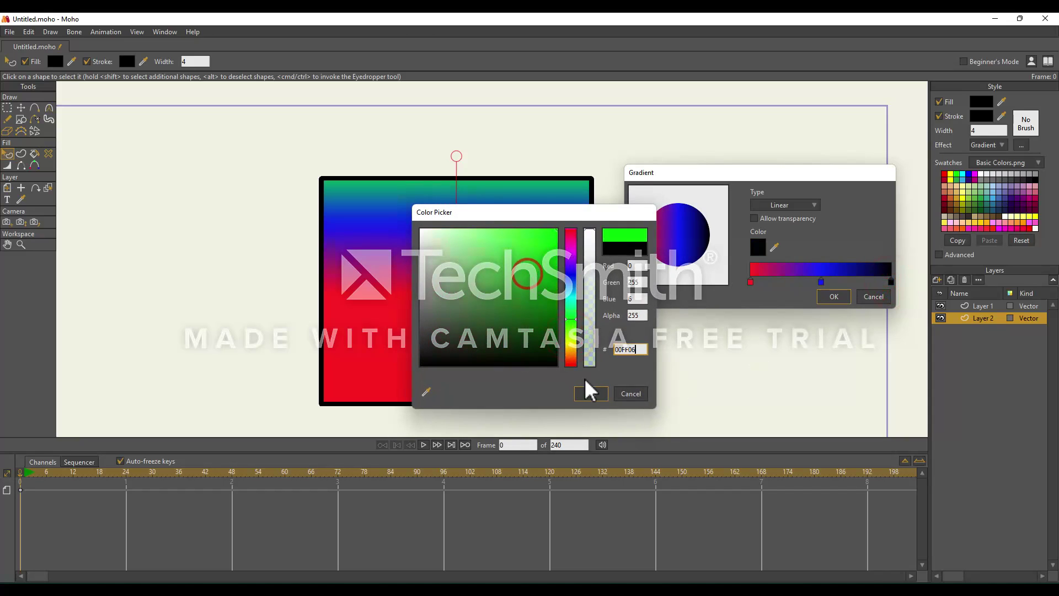
click(589, 392)
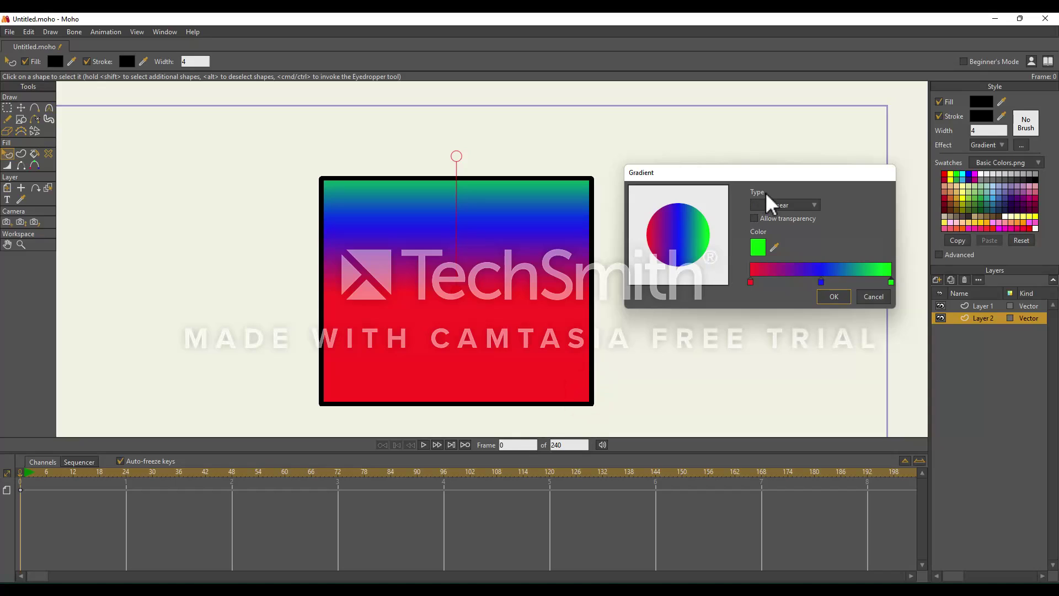
click(812, 205)
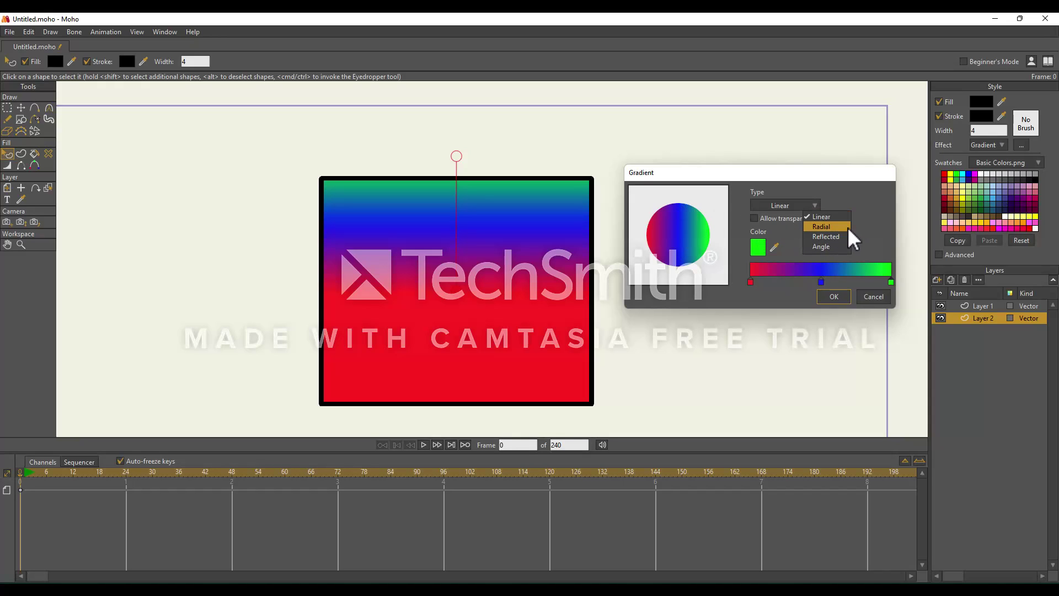
click(821, 226)
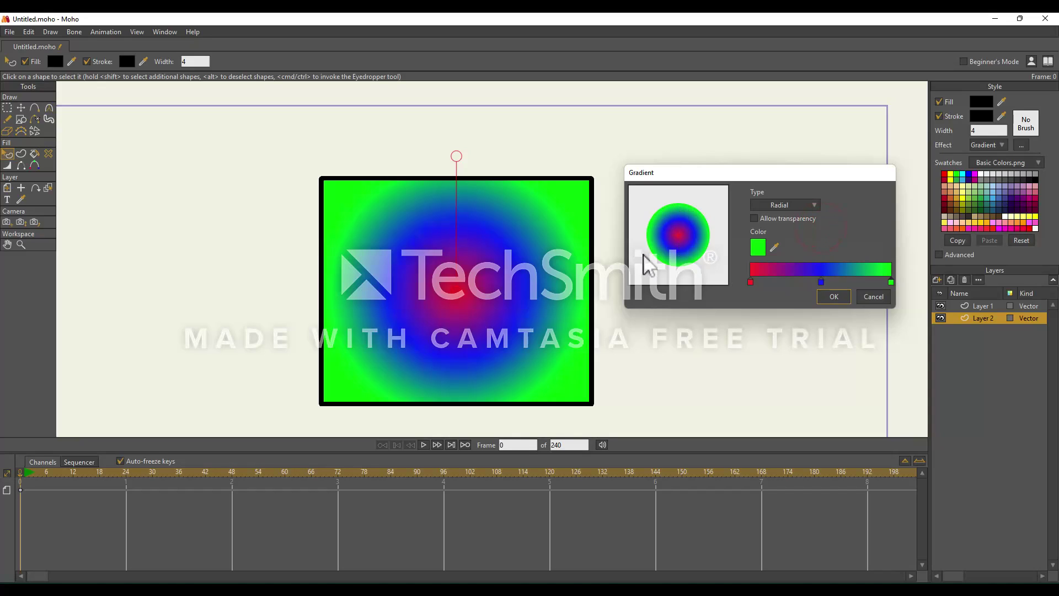
click(786, 205)
click(809, 233)
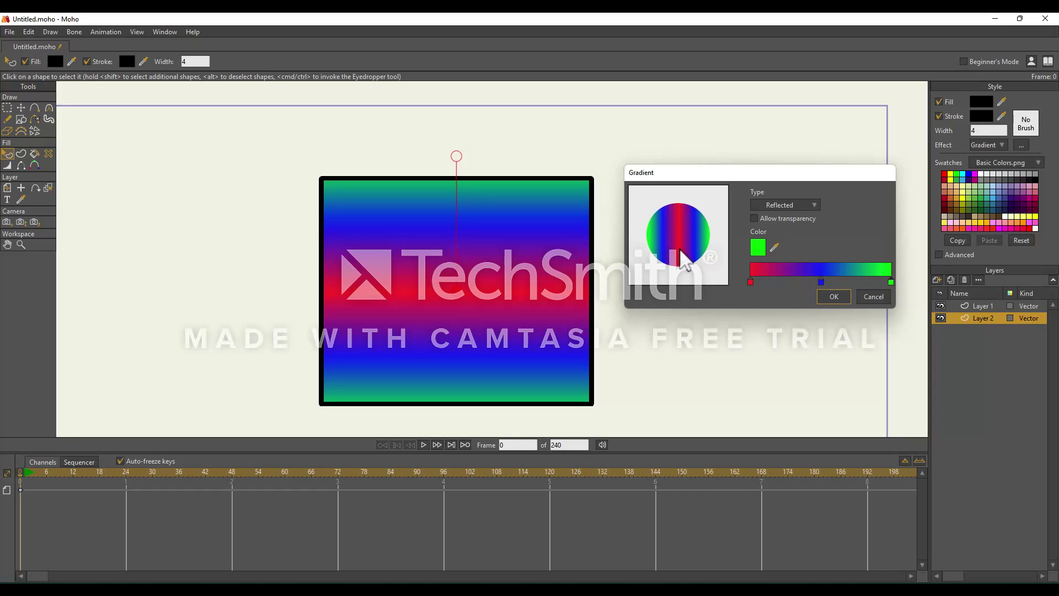
click(770, 205)
click(774, 247)
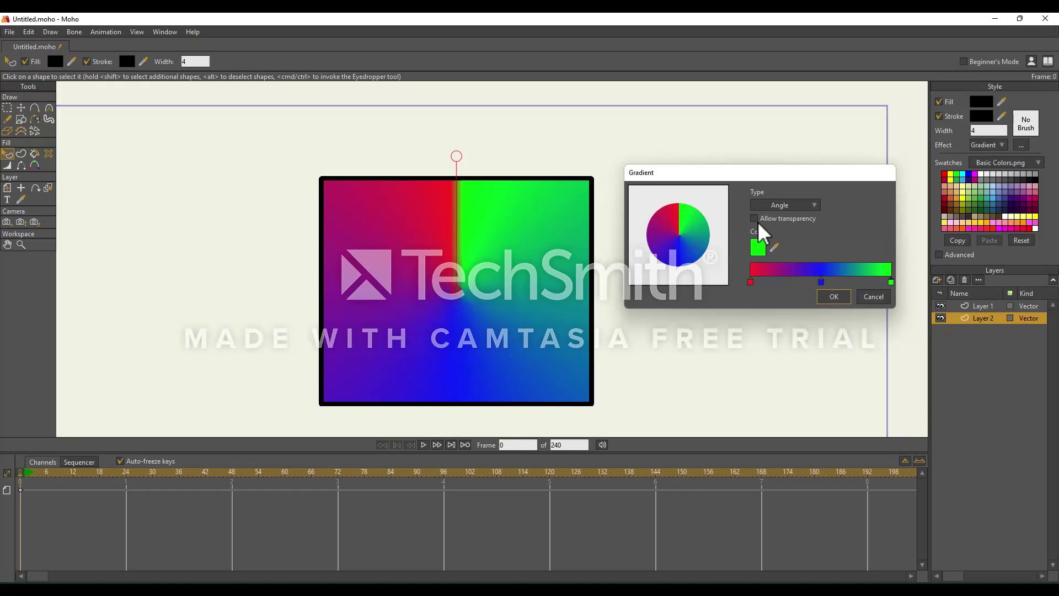
click(787, 203)
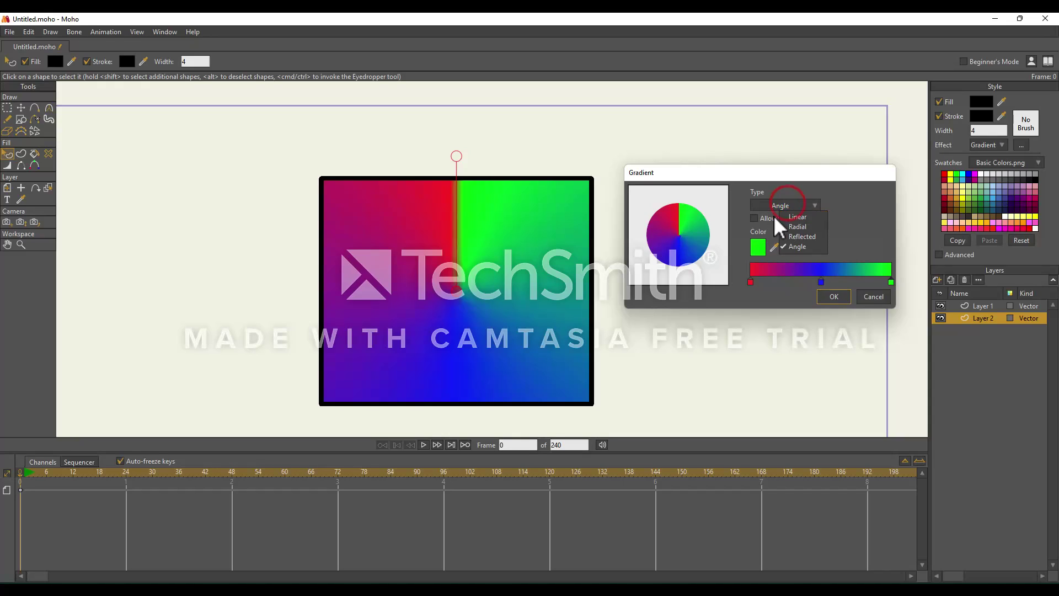
click(812, 216)
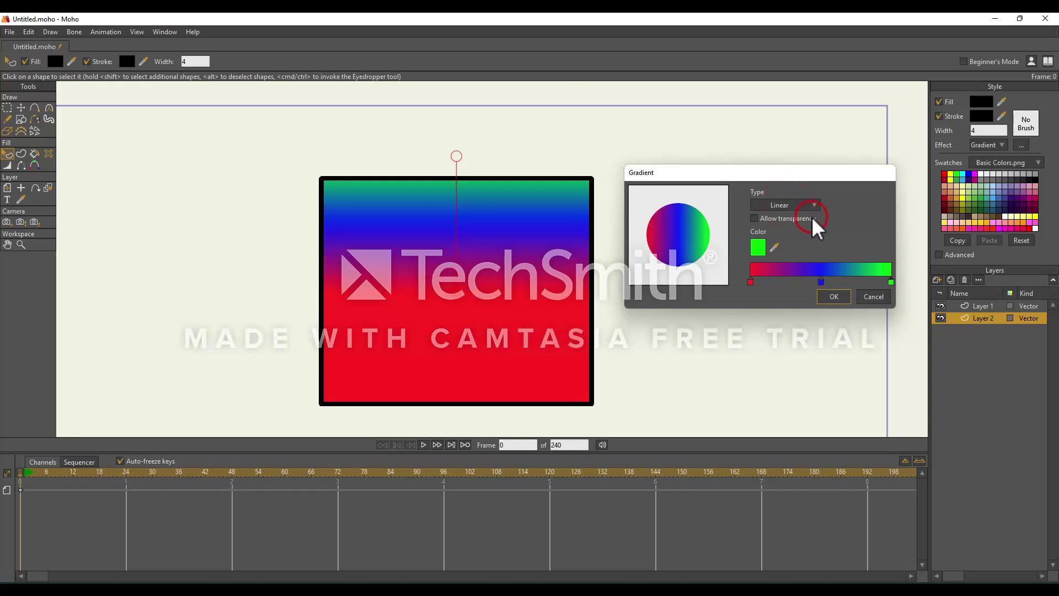
Step: Lower the blue middle stop's alpha to 119 so it becomes semi-transparent
click(820, 282)
double_click(820, 282)
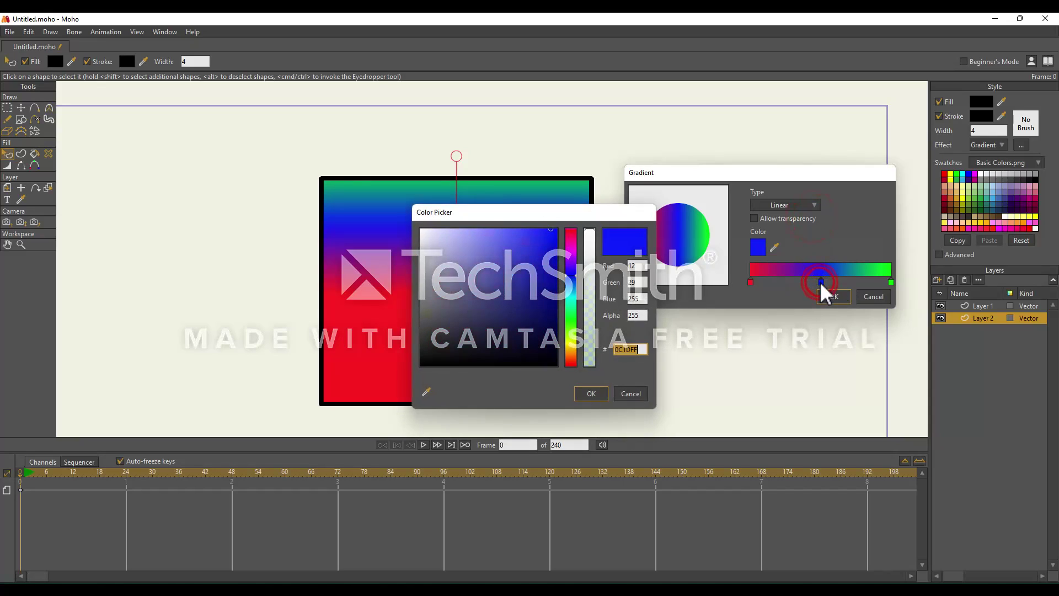
click(588, 230)
drag(588, 231, 588, 302)
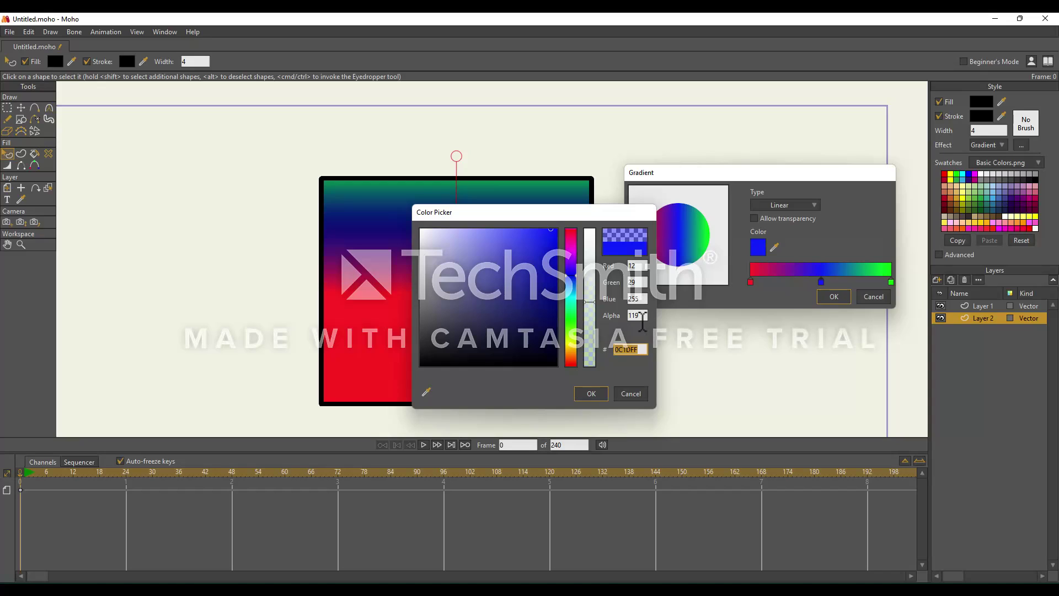
click(617, 236)
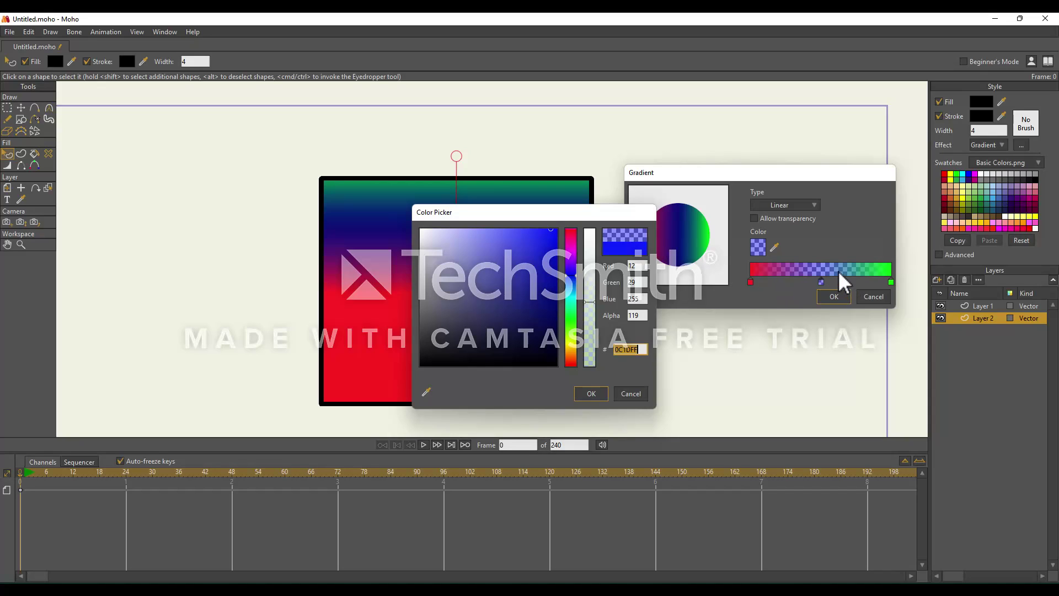
click(591, 393)
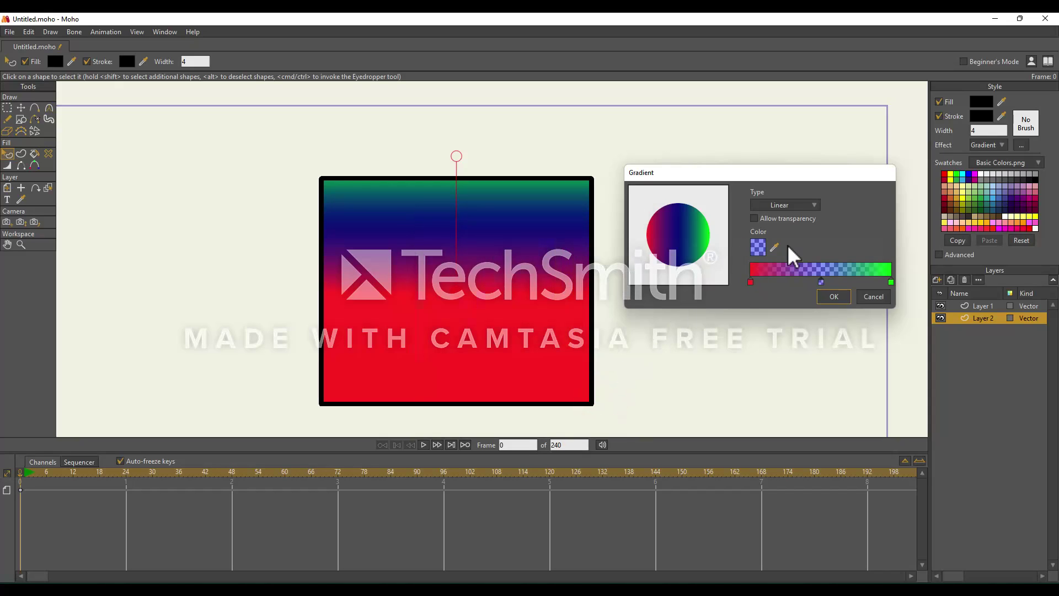
Step: Enable Allow transparency for the gradient, comparing it off and on, and confirm
click(755, 218)
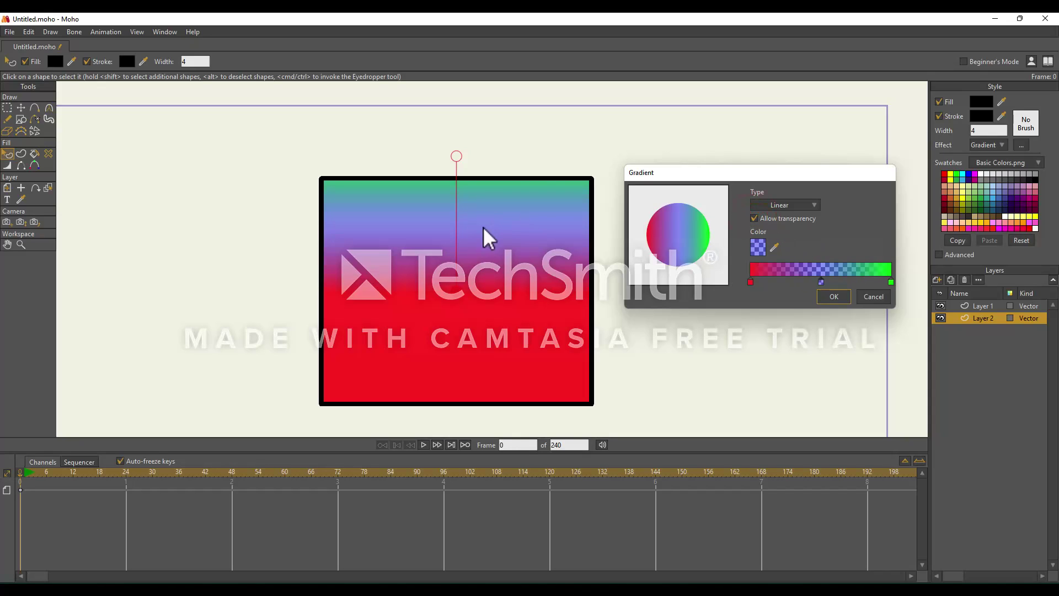
click(773, 218)
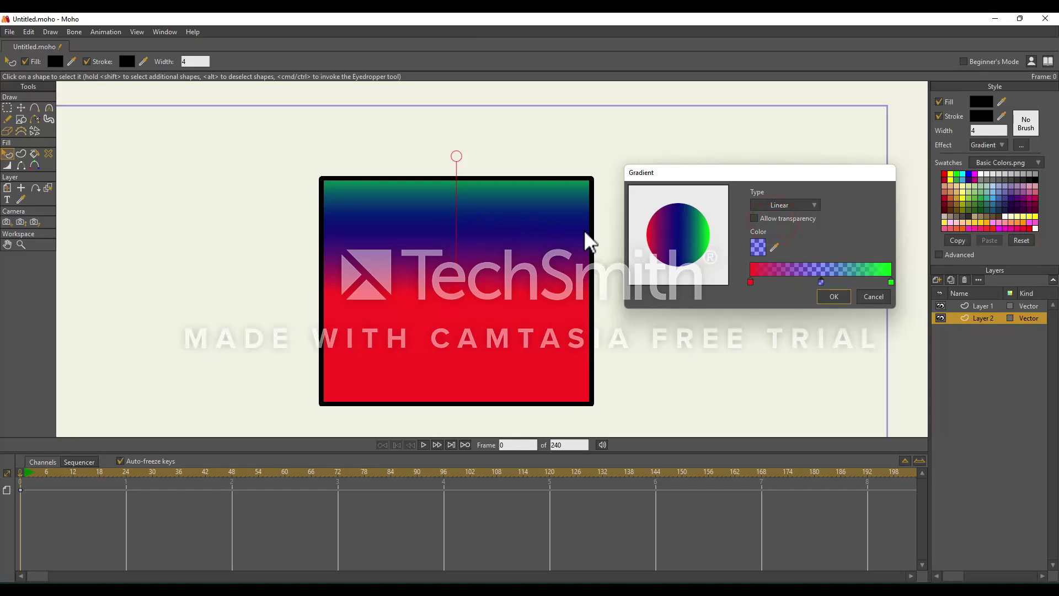
click(783, 221)
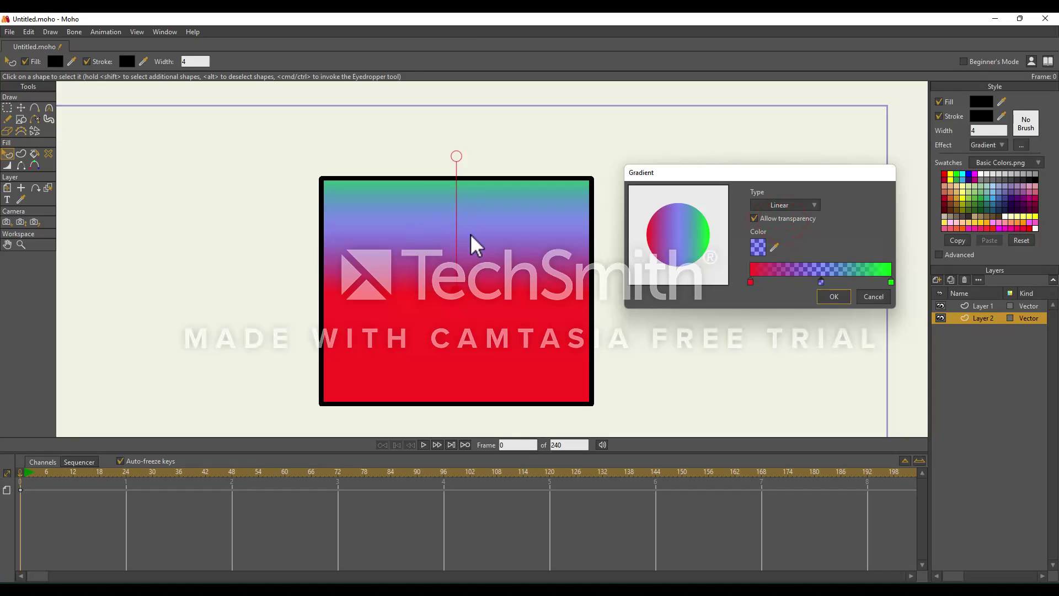
click(839, 297)
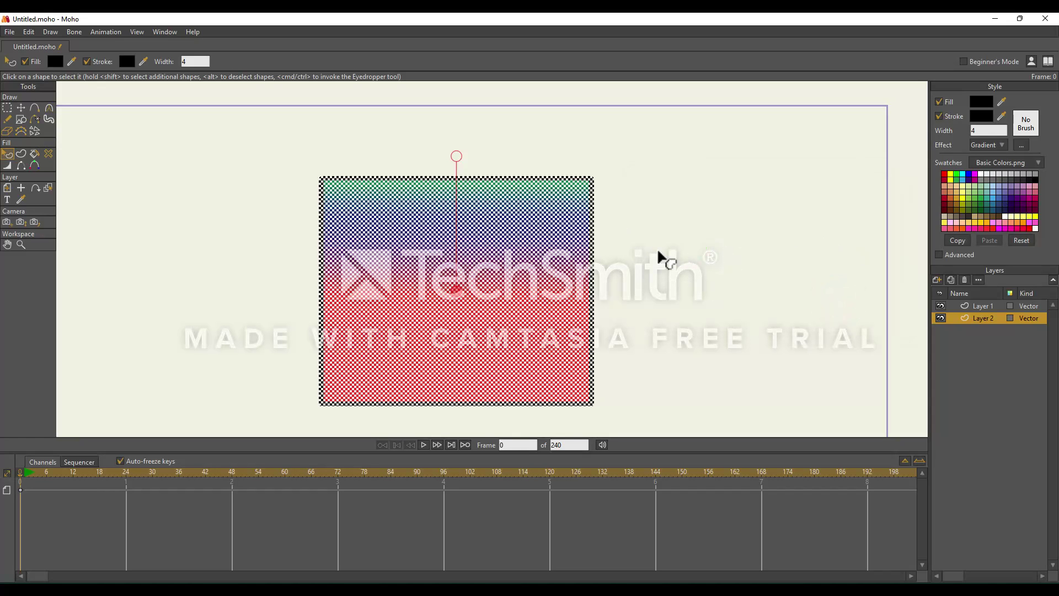
Step: Drag the gradient handles so it runs diagonally from green at top-left to red at bottom-right
click(779, 245)
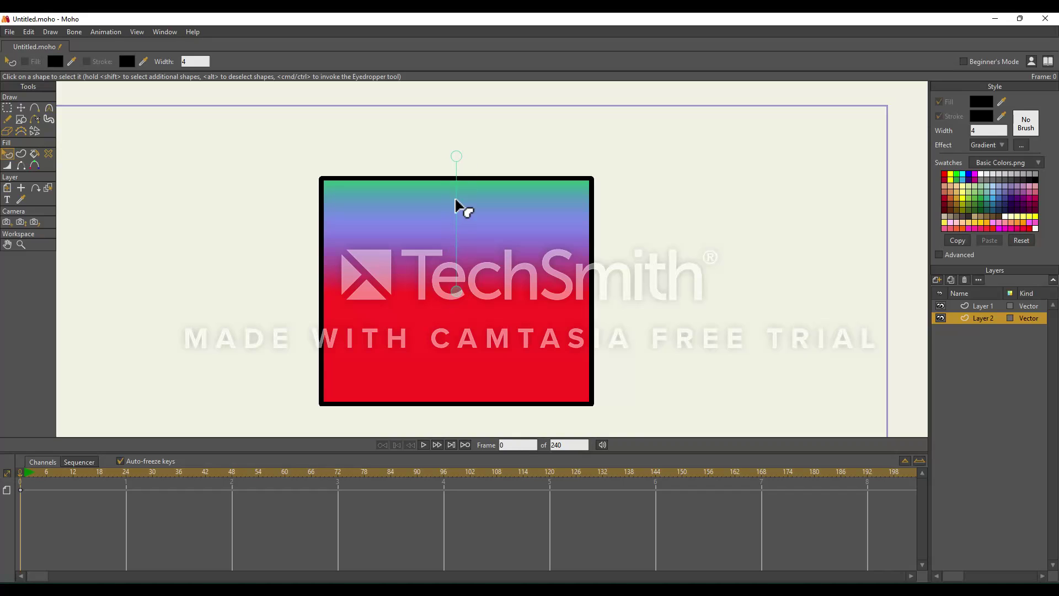
mouse_move(456, 291)
mouse_down()
mouse_move(449, 267)
mouse_move(487, 275)
mouse_move(451, 406)
mouse_up()
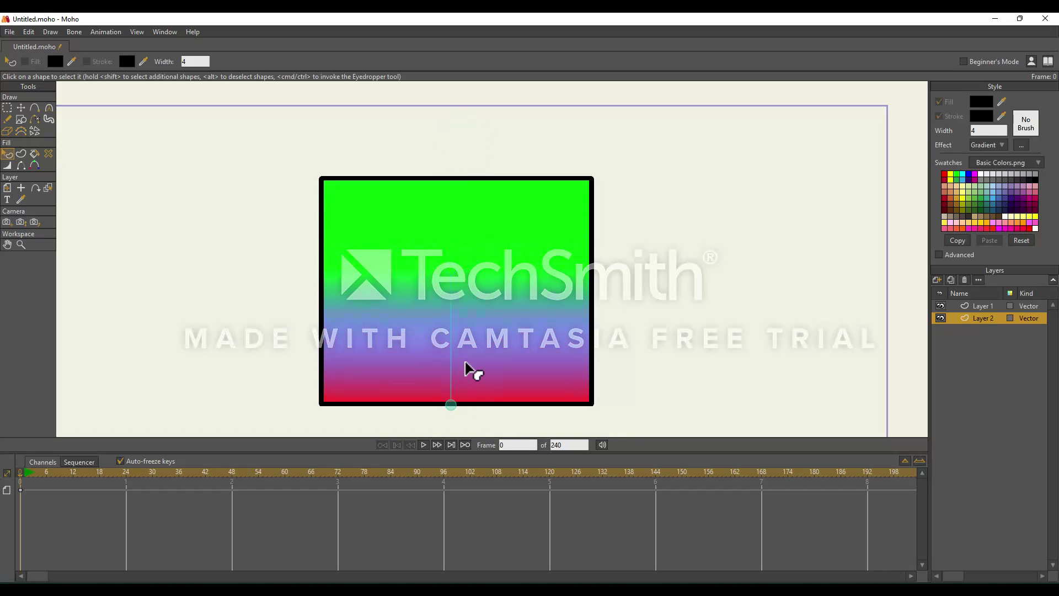
drag(451, 301, 452, 270)
drag(461, 204, 327, 182)
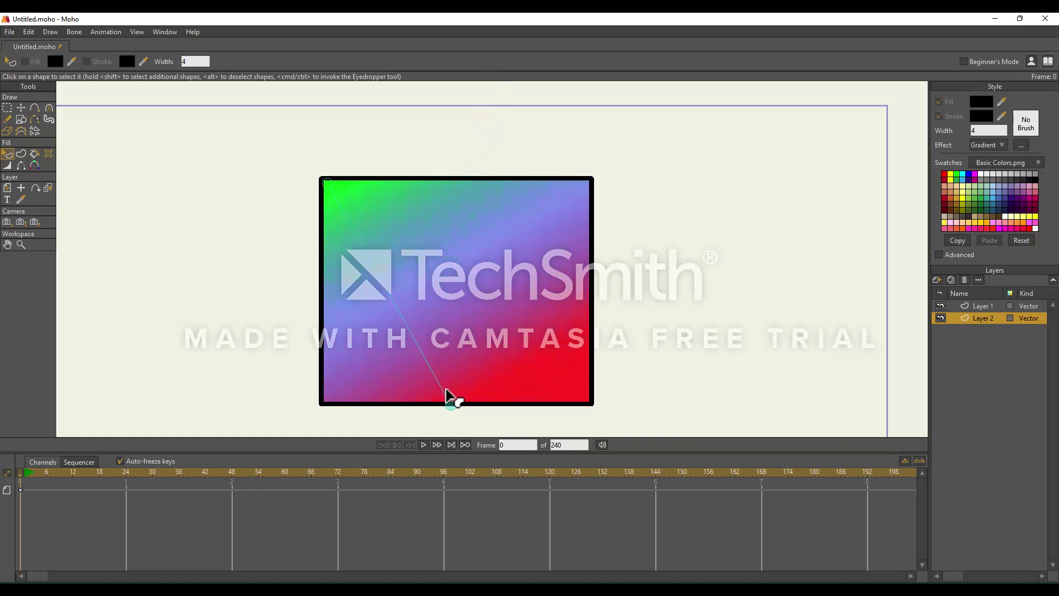
drag(449, 396, 607, 414)
drag(468, 181, 325, 180)
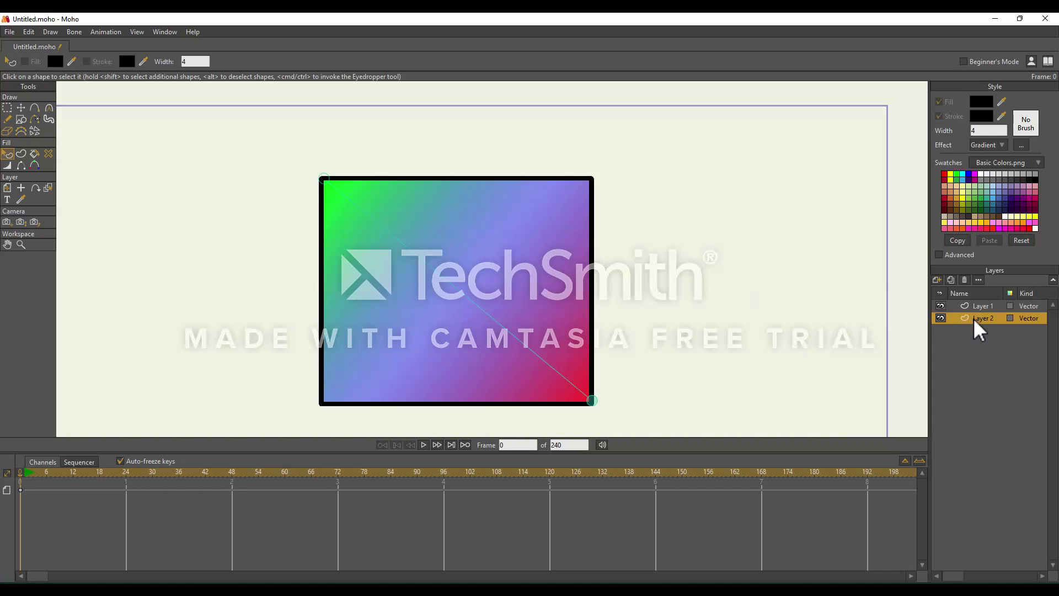
Step: Move Layer 2 above Layer 1, then draw a wide rectangle on Layer 1 behind the square
drag(981, 318, 986, 303)
click(987, 320)
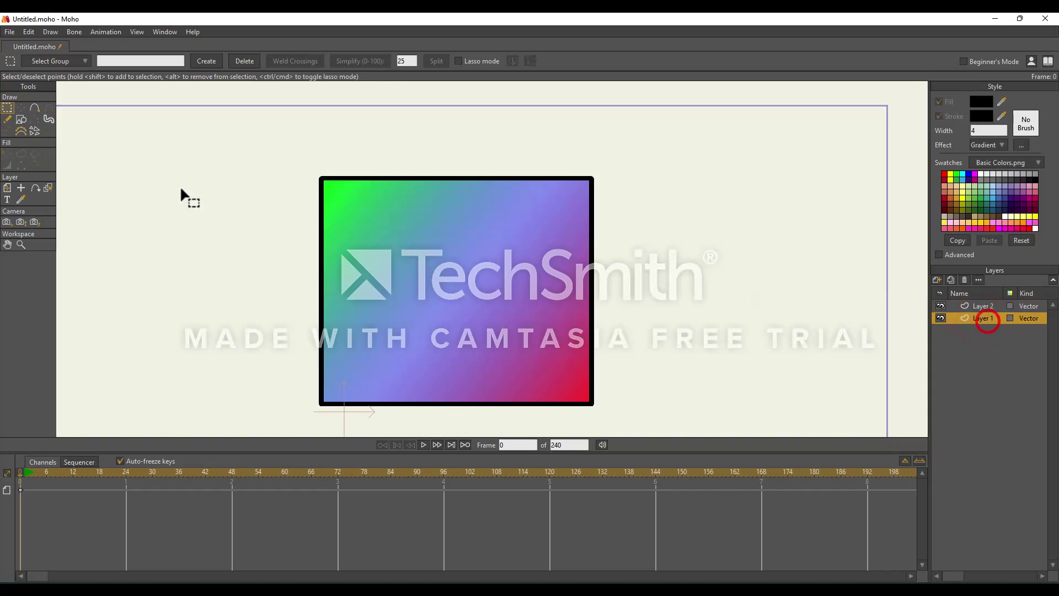
click(21, 119)
drag(166, 201, 713, 312)
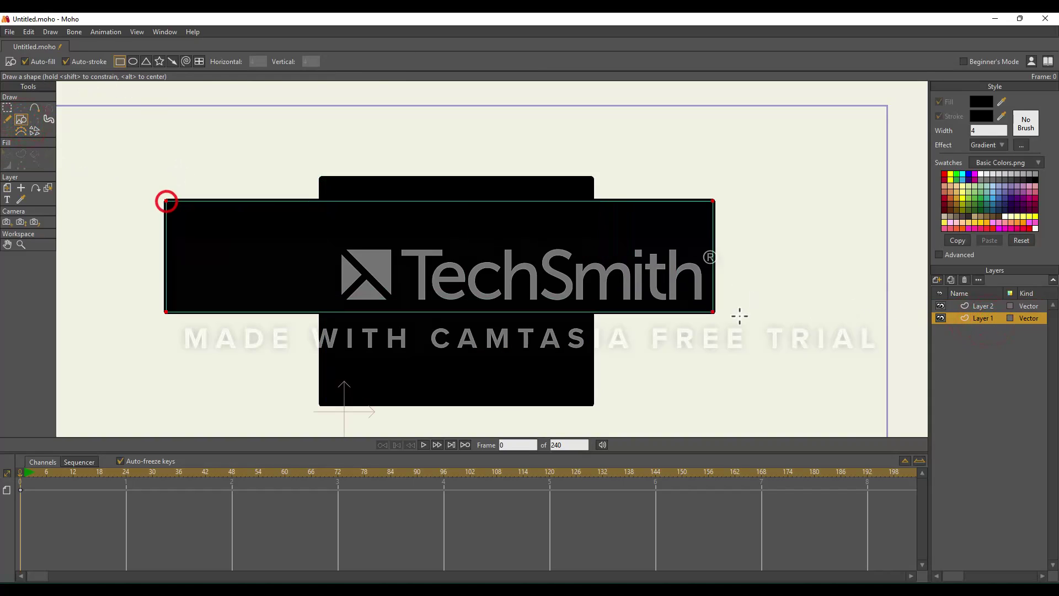
click(981, 306)
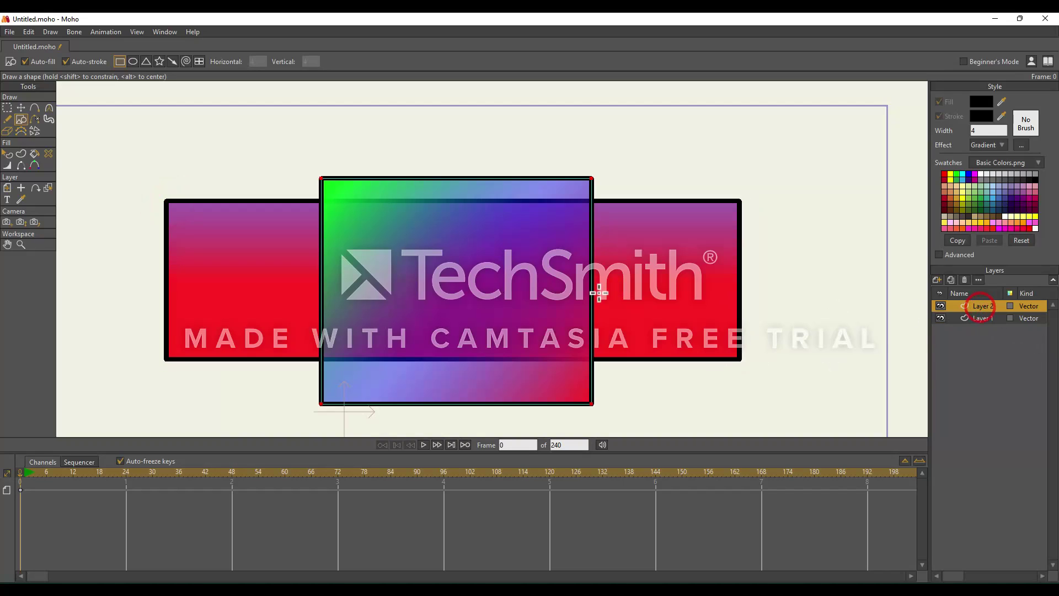
click(984, 319)
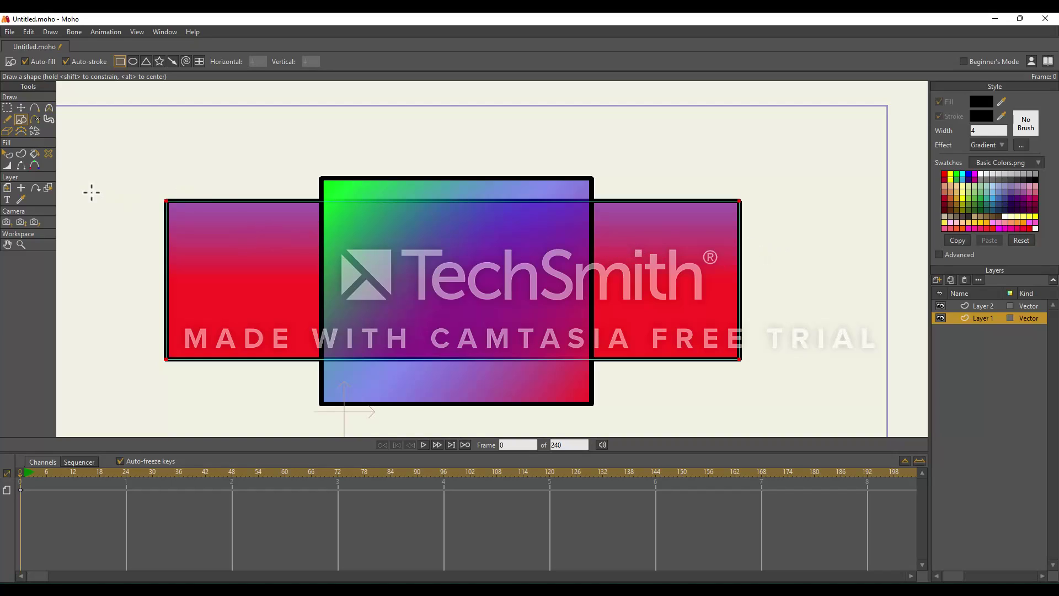
Step: Set the wide rectangle's fill Effect to <plain>, leaving it solid black
click(8, 154)
click(194, 227)
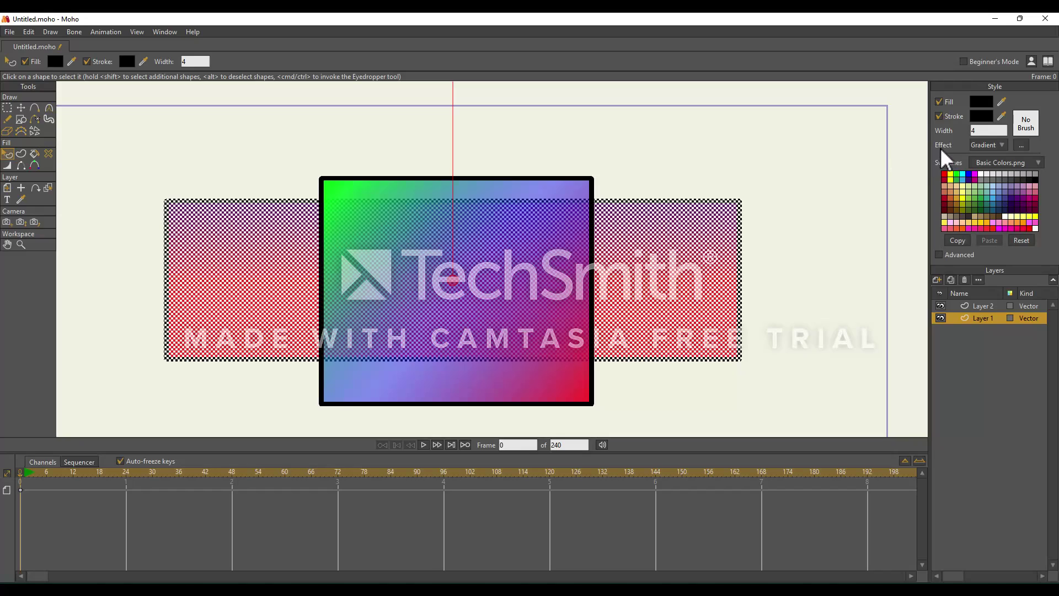
click(984, 144)
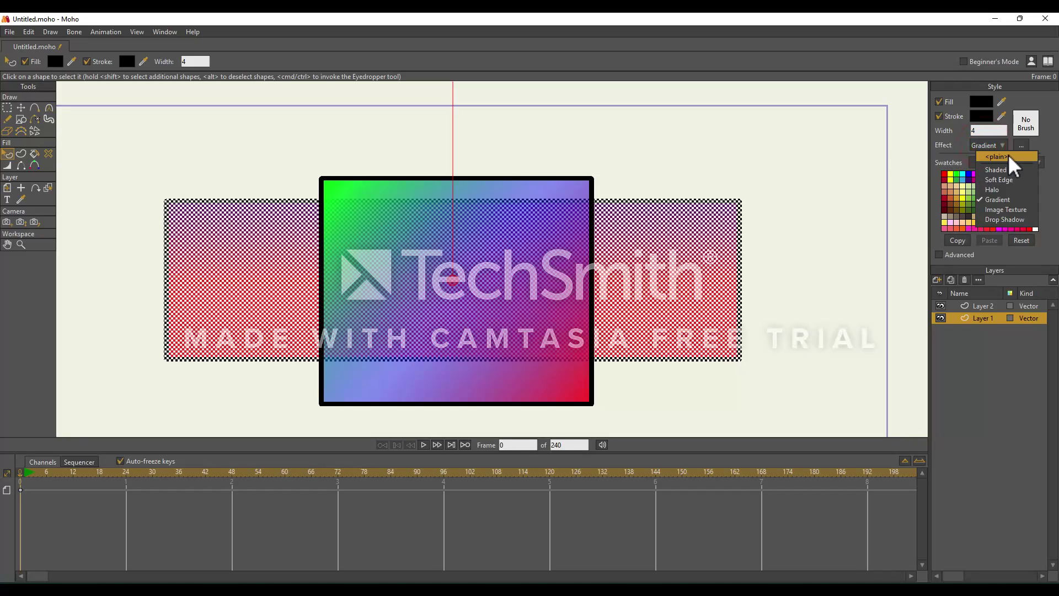
click(1008, 155)
click(798, 216)
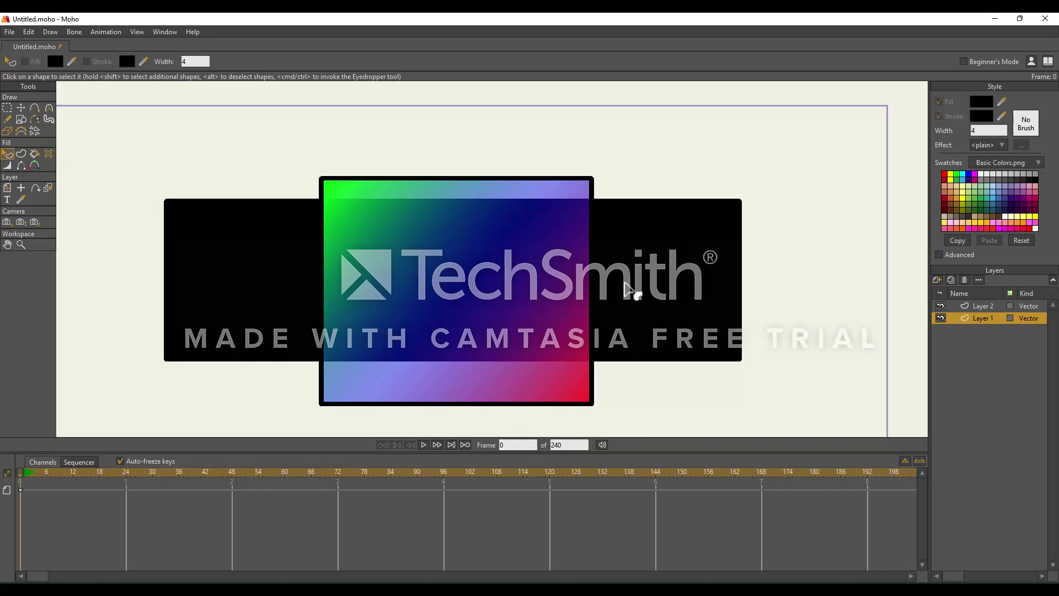
Step: Select the gradient square on Layer 2 and bring up its Gradient settings
click(996, 306)
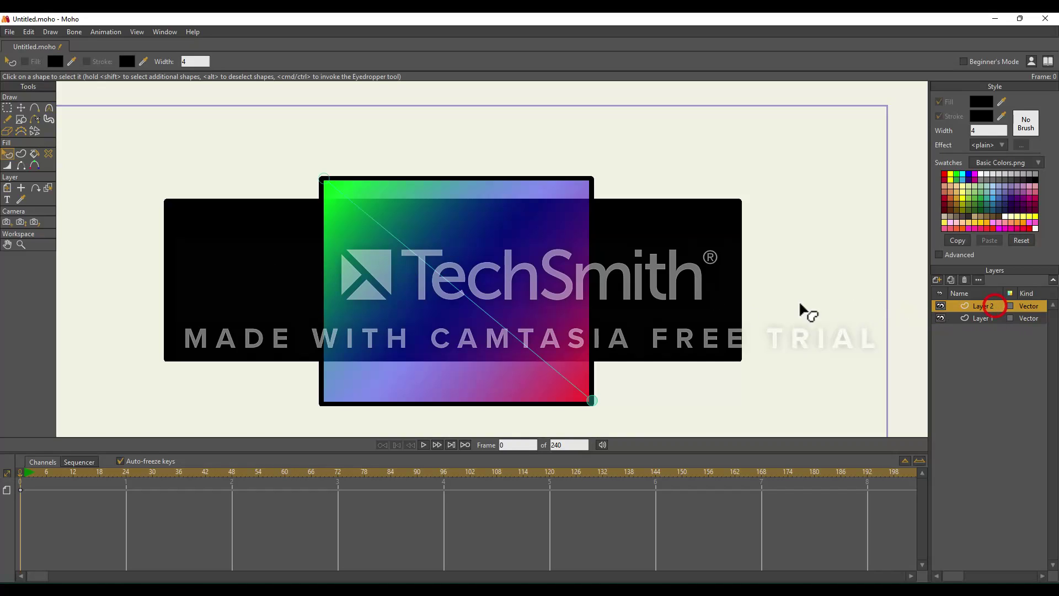
click(529, 289)
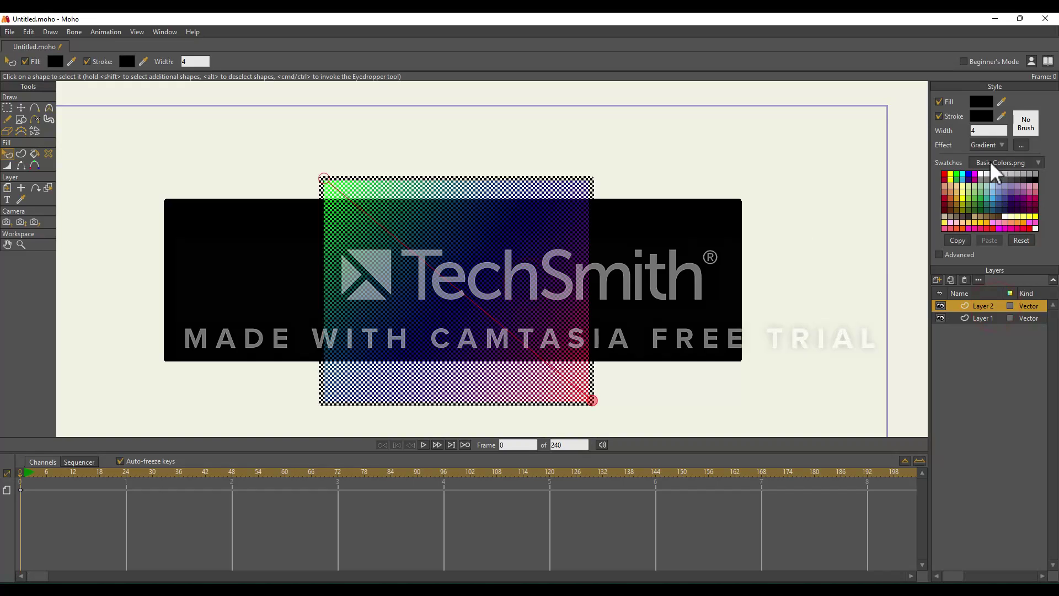
click(982, 145)
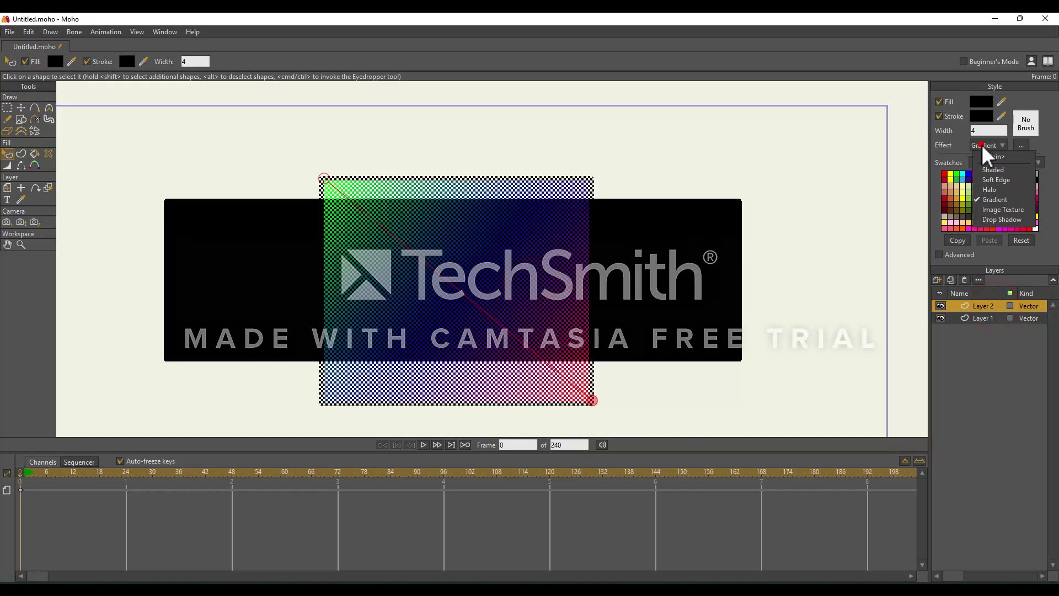
click(988, 198)
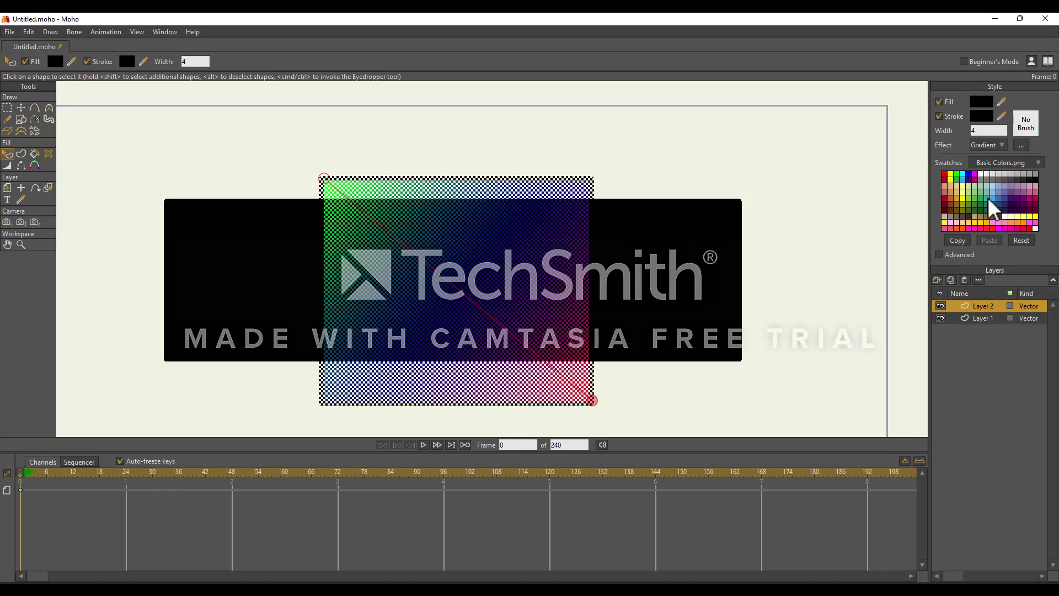
click(1020, 144)
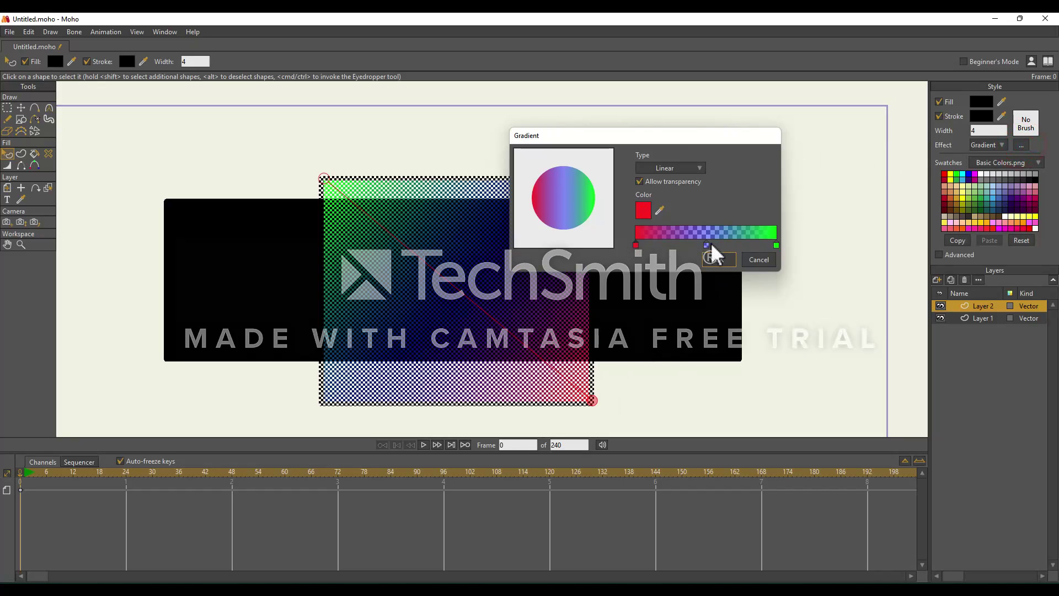
Step: Change the red gradient stop to purple 6C00FF and apply the gradient
double_click(635, 245)
click(571, 265)
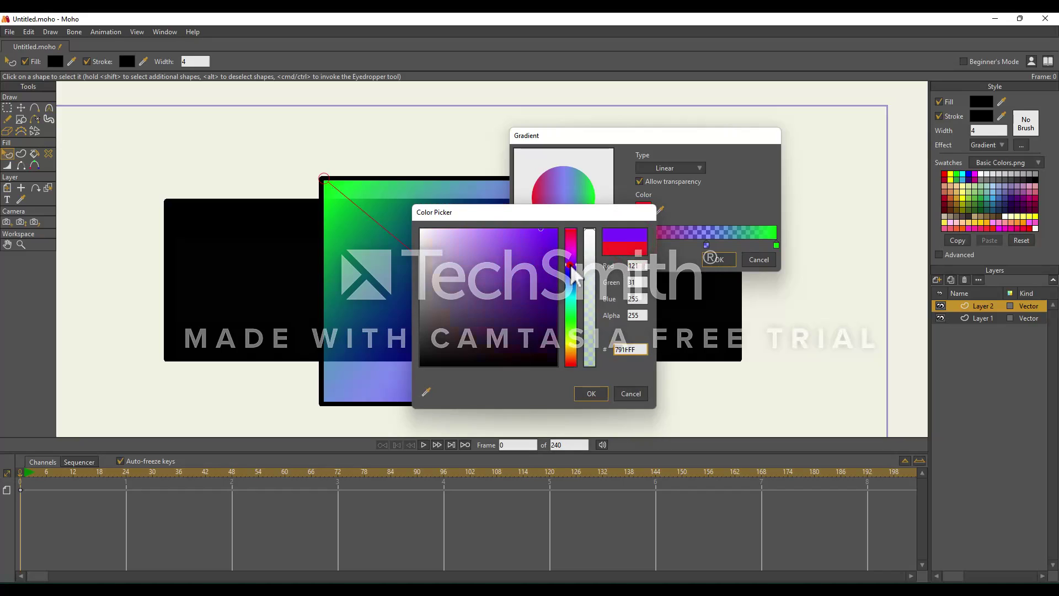
click(489, 241)
click(591, 393)
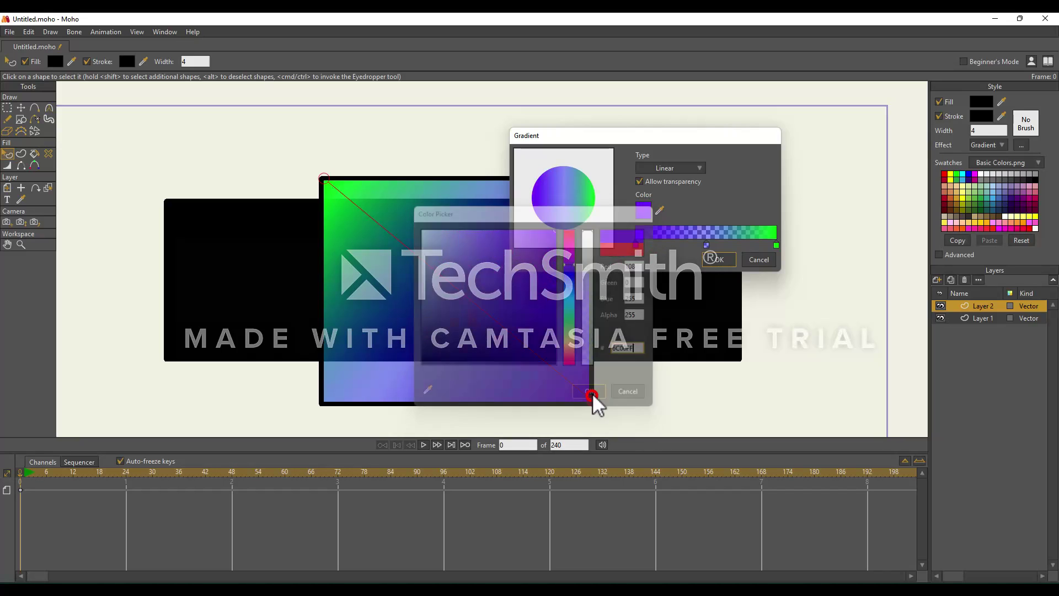
click(711, 260)
click(818, 273)
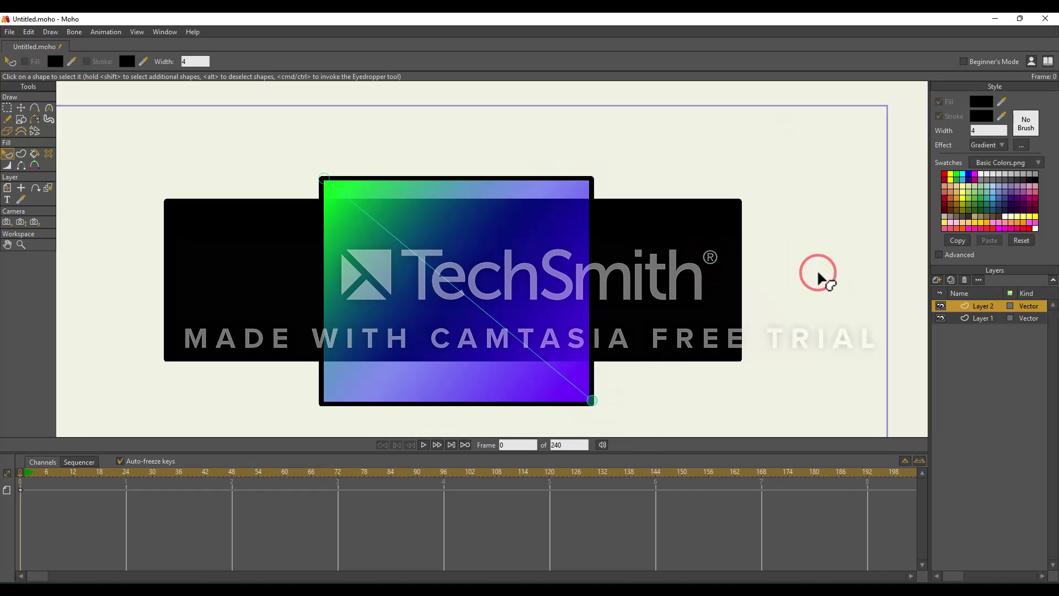